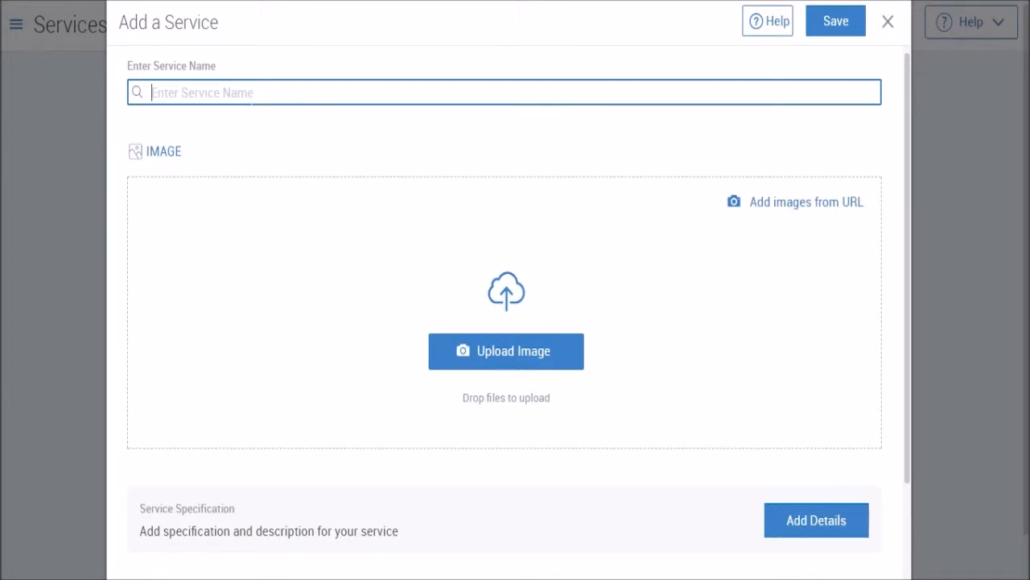
- Name the service "Hair Treatment" and add two images from copied web links, the first ending in france1-1.png
{"action": "type", "text": "Hair Treatment"}
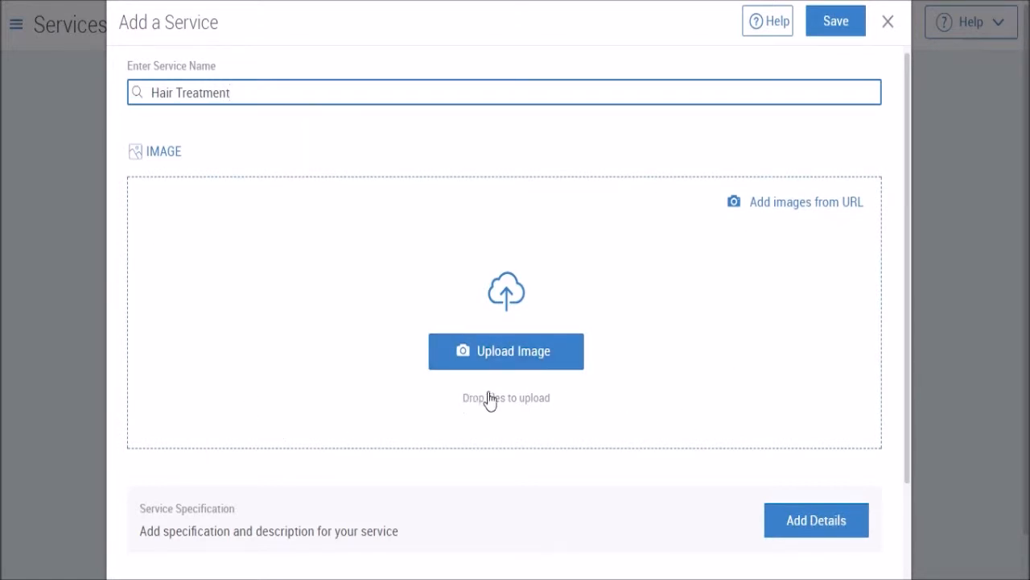
{"action": "left_click", "coordinate": [787, 211]}
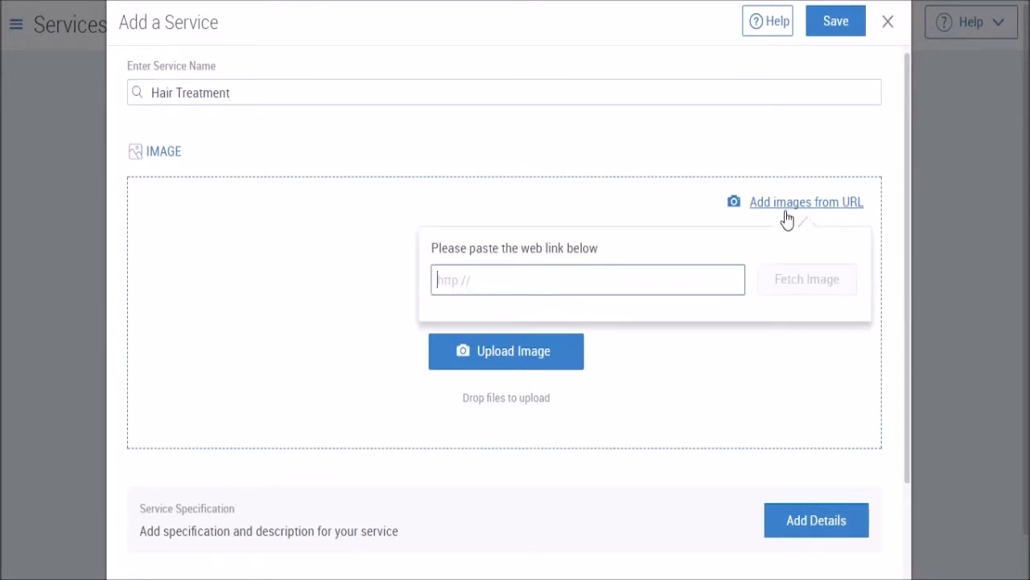
{"action": "key", "text": "ctrl+v"}
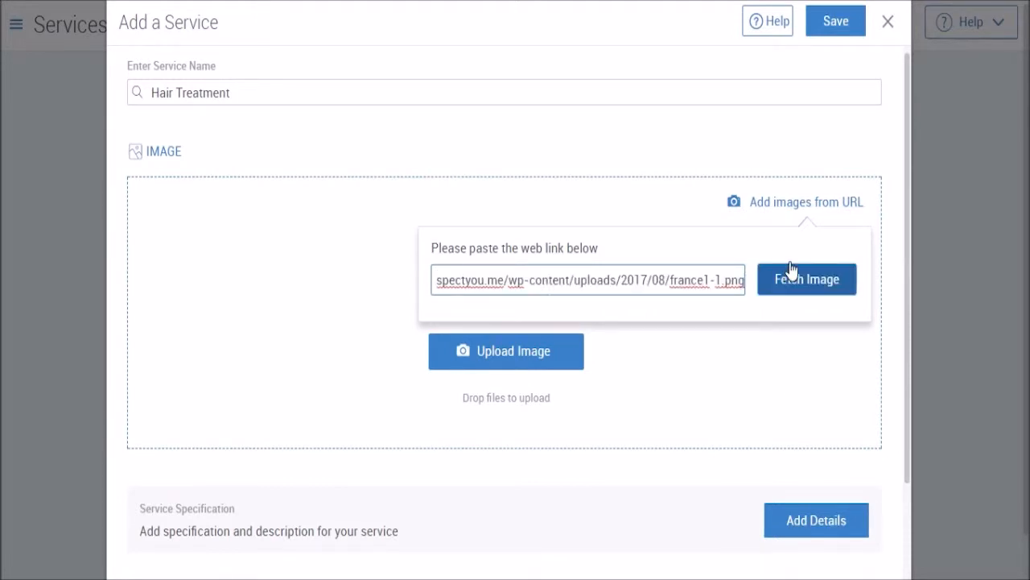
{"action": "left_click", "coordinate": [815, 290]}
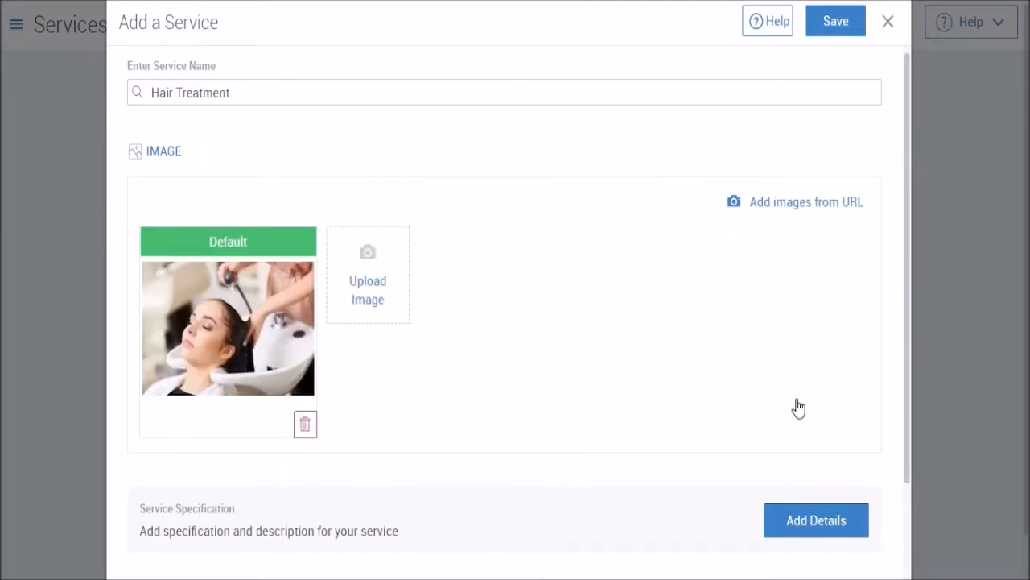
{"action": "left_click", "coordinate": [797, 212]}
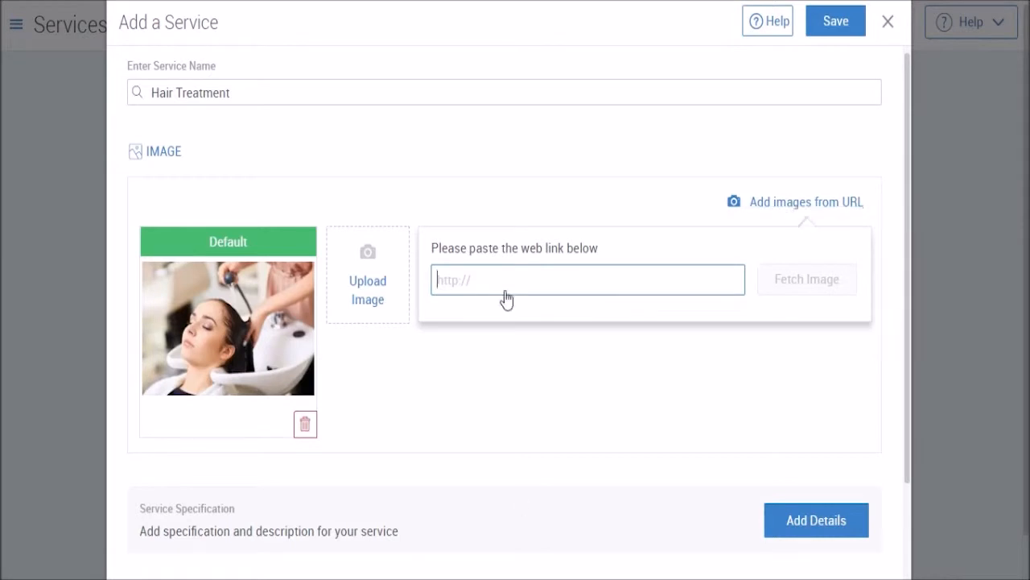
{"action": "key", "text": "ctrl+v"}
{"action": "left_click", "coordinate": [797, 285]}
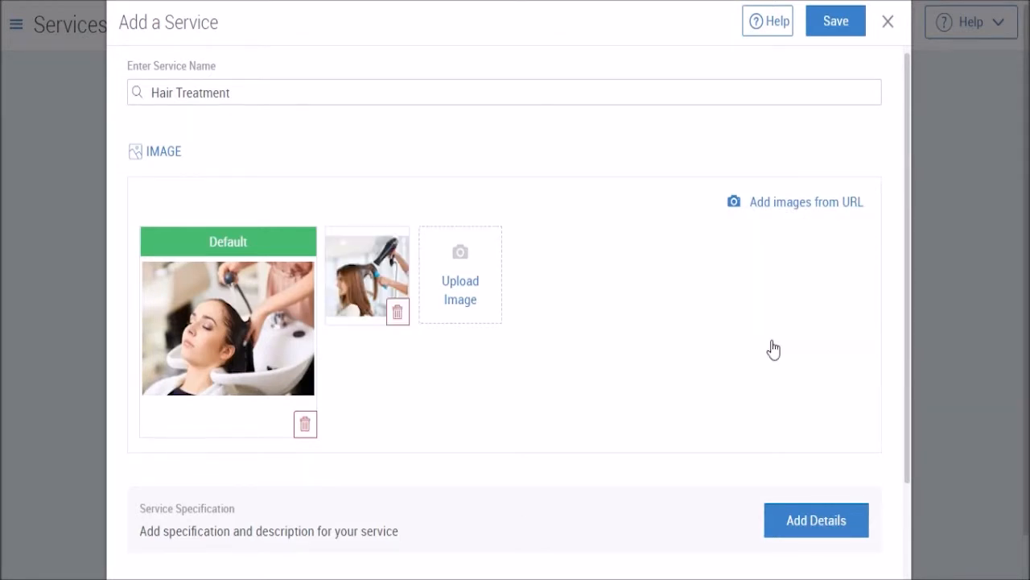
- Add a service specification describing the in-salon hair treatments, from Anti-Dandruff Treatments to Permanent Waves, and save it
{"action": "scroll", "coordinate": [745, 364], "scroll_direction": "down", "scroll_amount": 1}
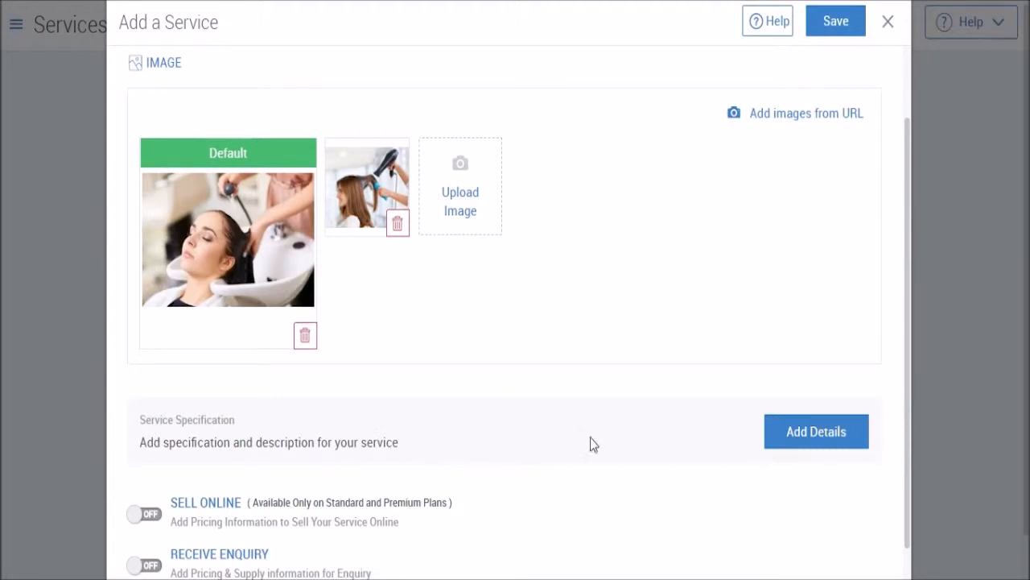
{"action": "left_click", "coordinate": [816, 431]}
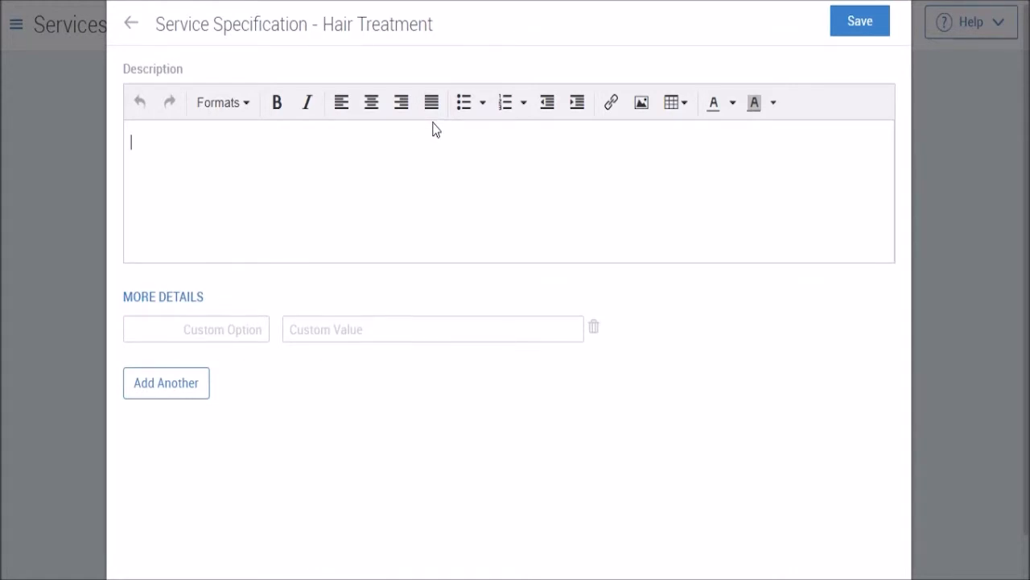
{"action": "left_click", "coordinate": [434, 129]}
{"action": "type", "text": "Give your hair the VIP treatment it deserves with our in salon treatments. Choose a professional perm, expert straightening, or specialist conditioning treatments that nourish and replenish your hair from the inside out. Our expert stylists offer a range of specialist treatment services that give you the look you want without compromising the health of your hair. Anti-Dandruff Treatments Hair-Loss Treatments DeepConditioning Treatments Chemical Relaxers and Straighteners Permanent Waves"}
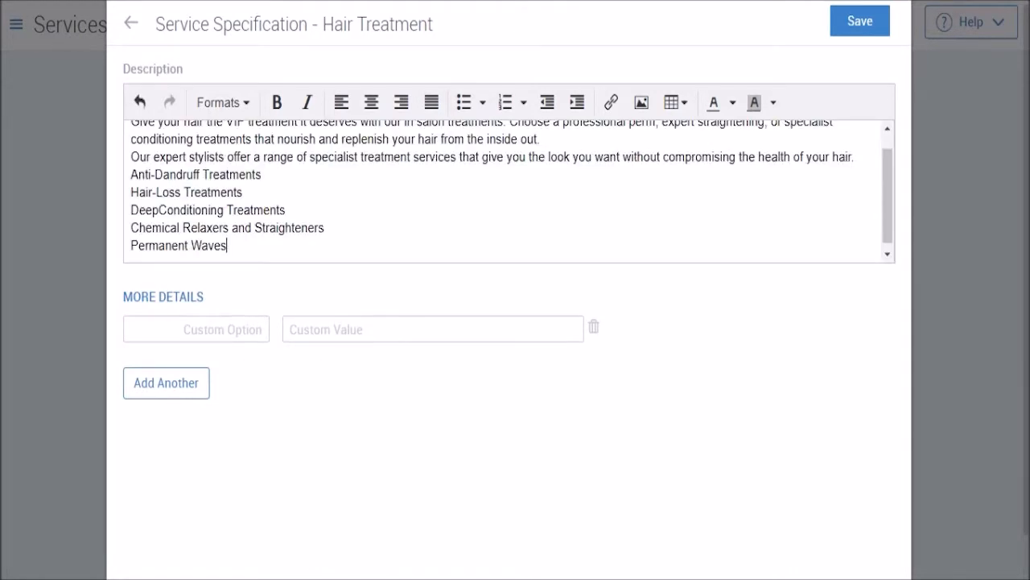
{"action": "scroll", "coordinate": [505, 192], "scroll_direction": "up", "scroll_amount": 1}
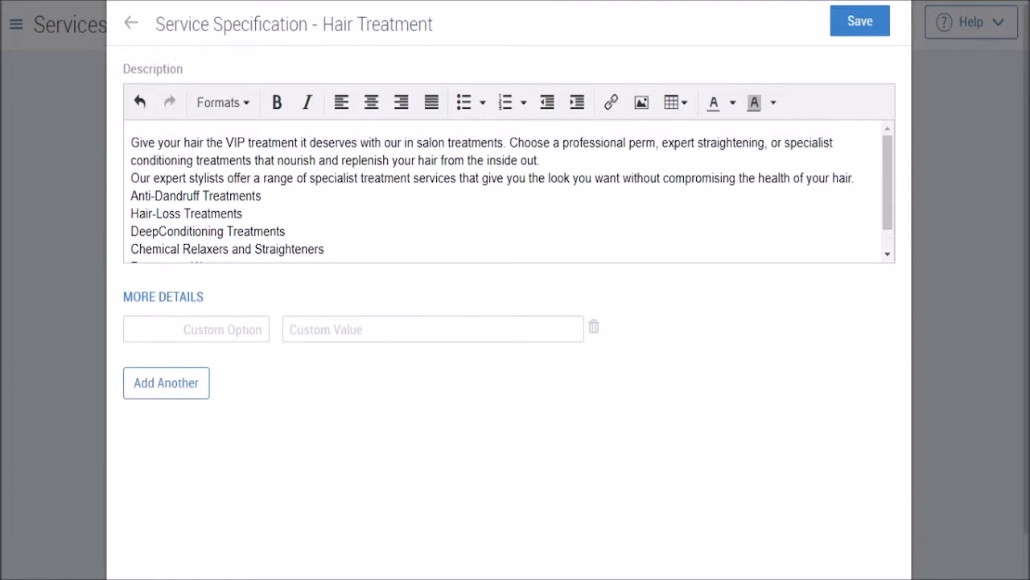
{"action": "left_click", "coordinate": [859, 24]}
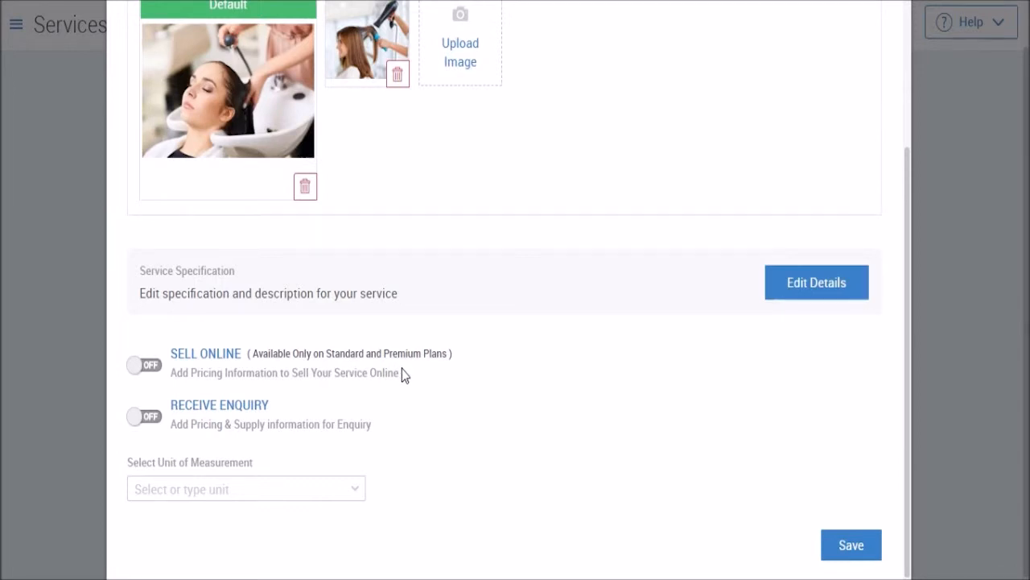
- Enable Receive Enquiry for the service and set its unit of measurement to Visit
{"action": "left_click", "coordinate": [159, 420]}
{"action": "scroll", "coordinate": [159, 420], "scroll_direction": "down", "scroll_amount": 2}
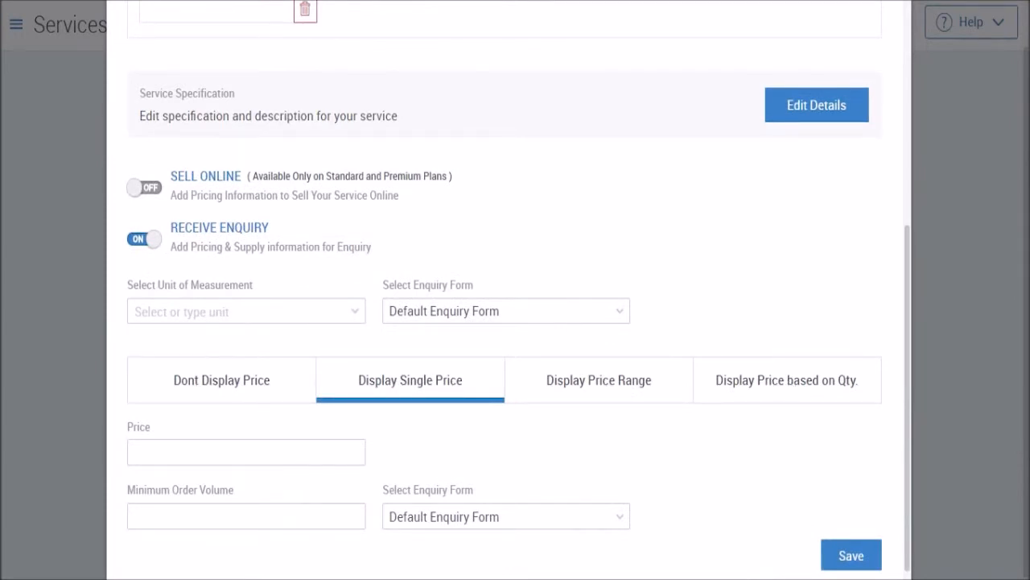
{"action": "left_click", "coordinate": [164, 312]}
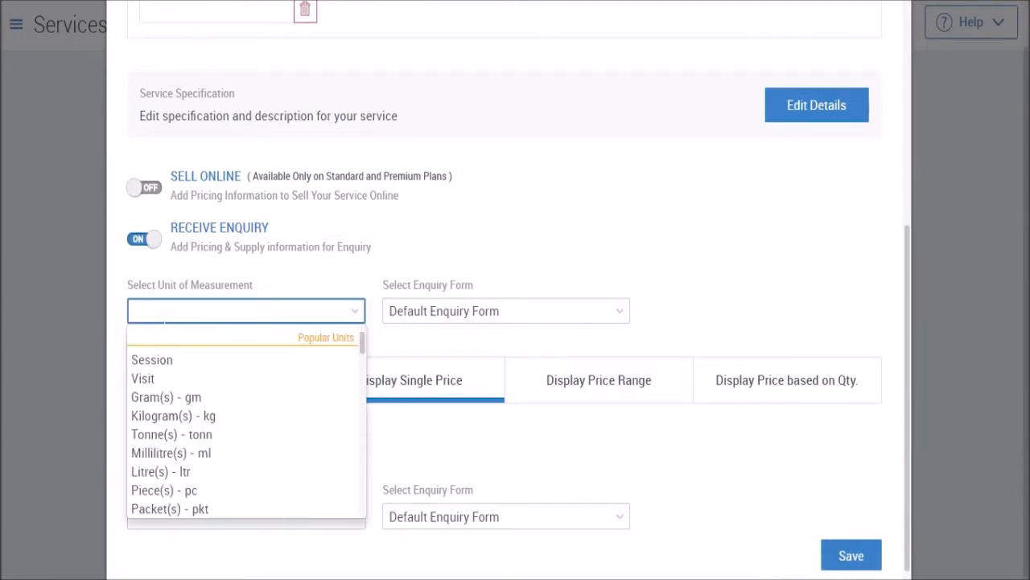
{"action": "left_click", "coordinate": [681, 239]}
{"action": "left_click", "coordinate": [161, 311]}
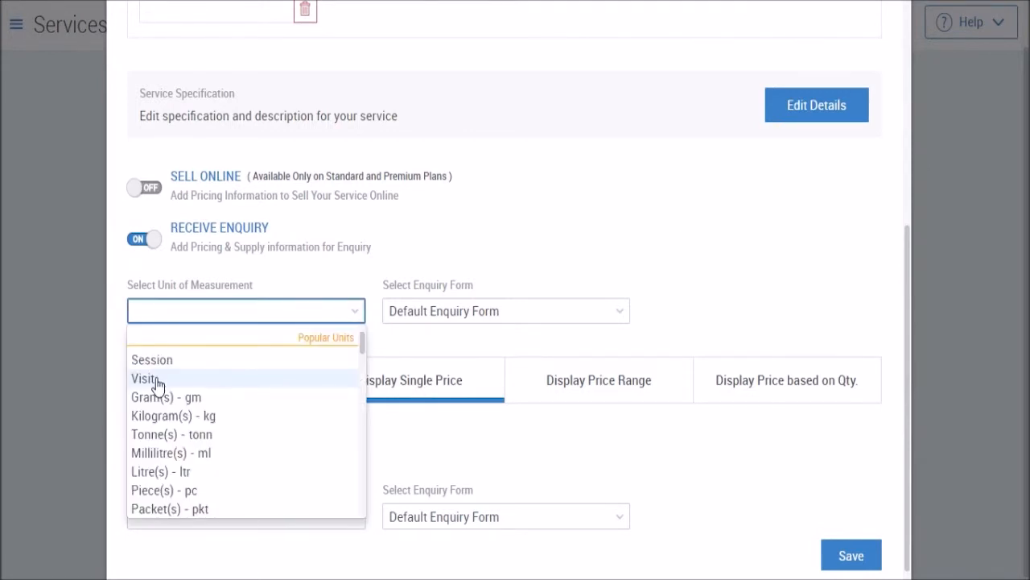
{"action": "left_click", "coordinate": [153, 380]}
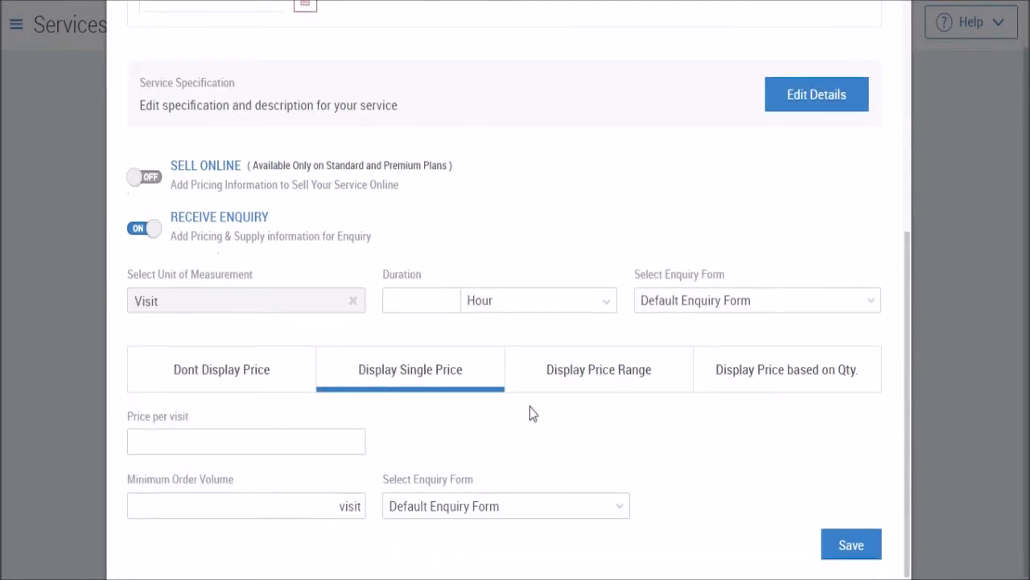
- Compare the fields offered for displaying no price, a single price, a price range and a price based on quantity
{"action": "left_click", "coordinate": [248, 372]}
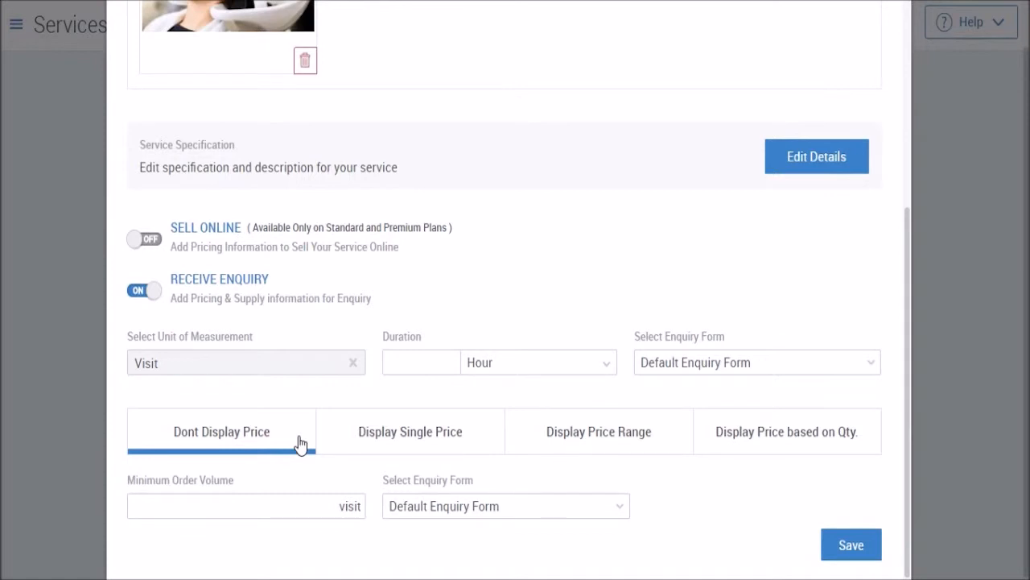
{"action": "left_click", "coordinate": [413, 448]}
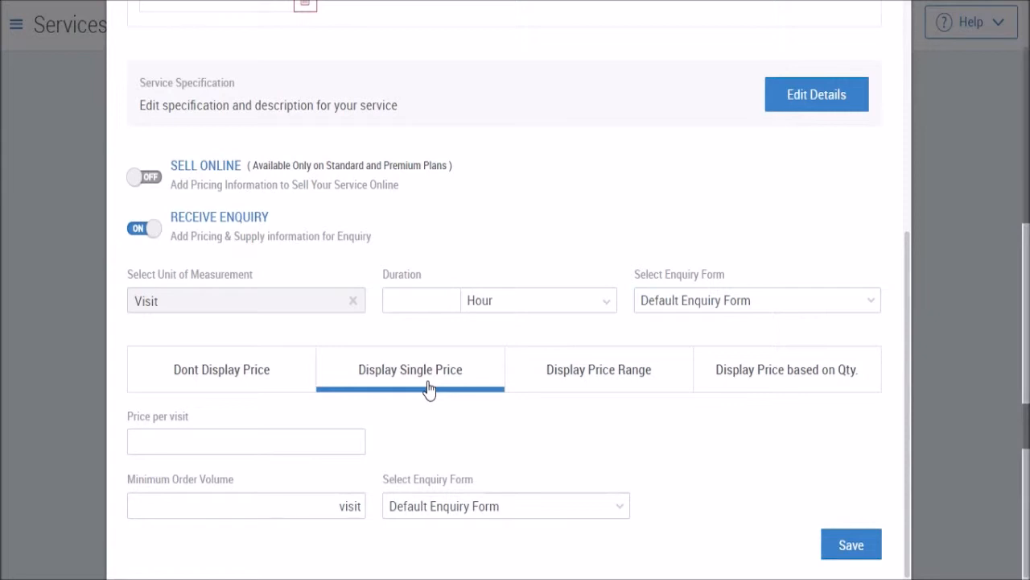
{"action": "left_click", "coordinate": [583, 376]}
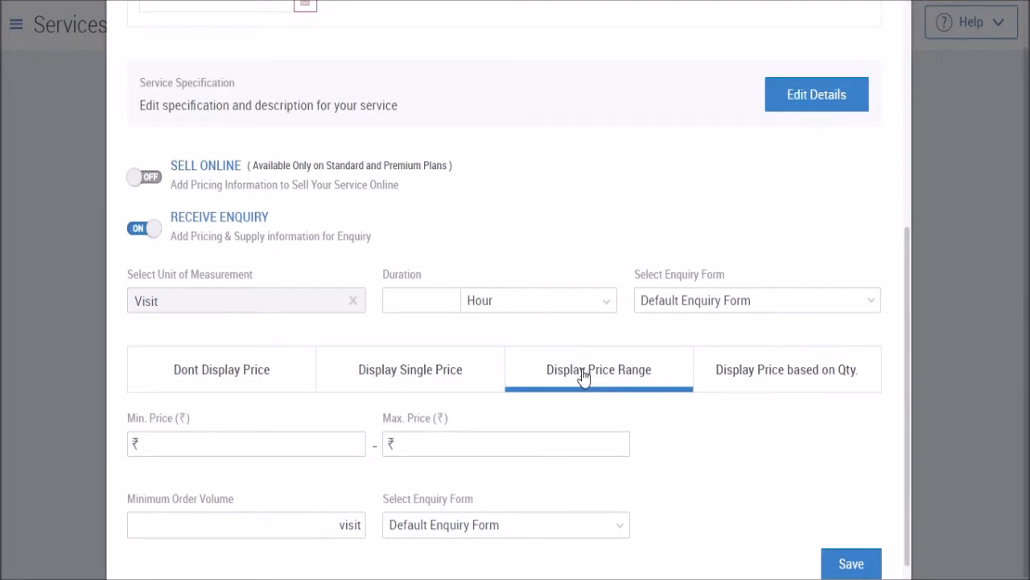
{"action": "left_click", "coordinate": [766, 384]}
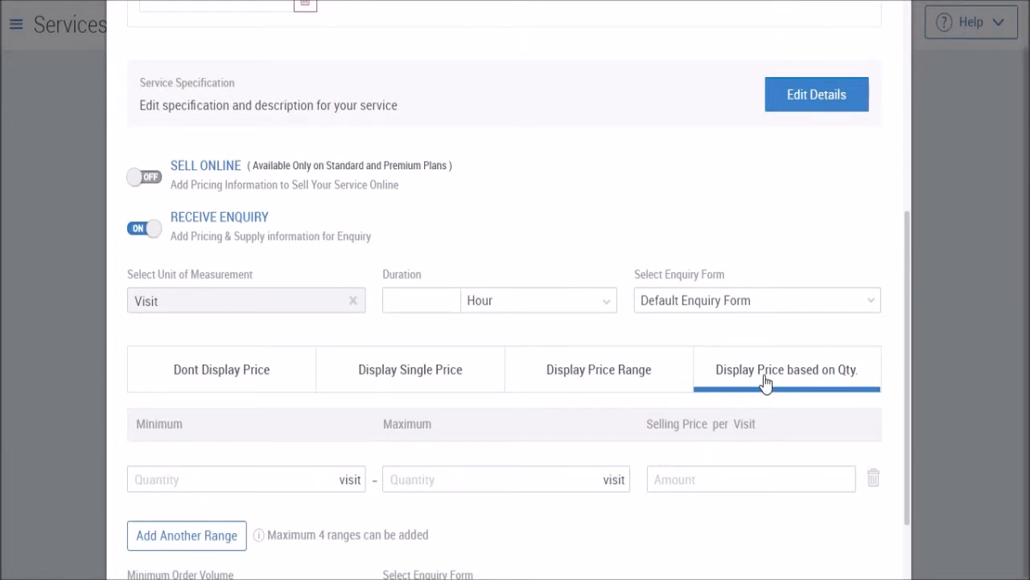
{"action": "scroll", "coordinate": [765, 383], "scroll_direction": "down", "scroll_amount": 2}
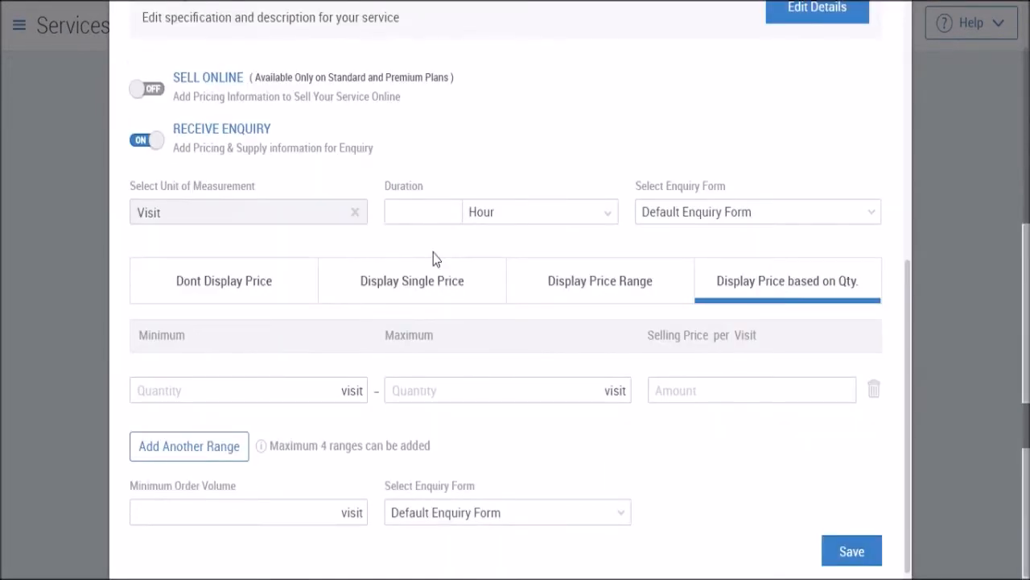
- Display a single price of 500 per visit with the "Book appointment for Hair treatment" enquiry form, and save the service
{"action": "left_click", "coordinate": [421, 296]}
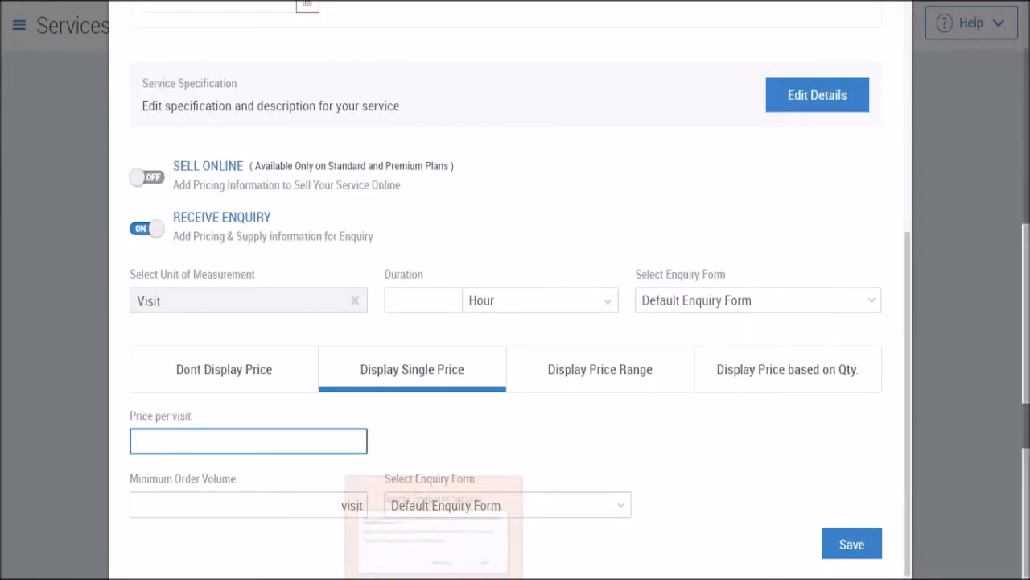
{"action": "type", "text": "500"}
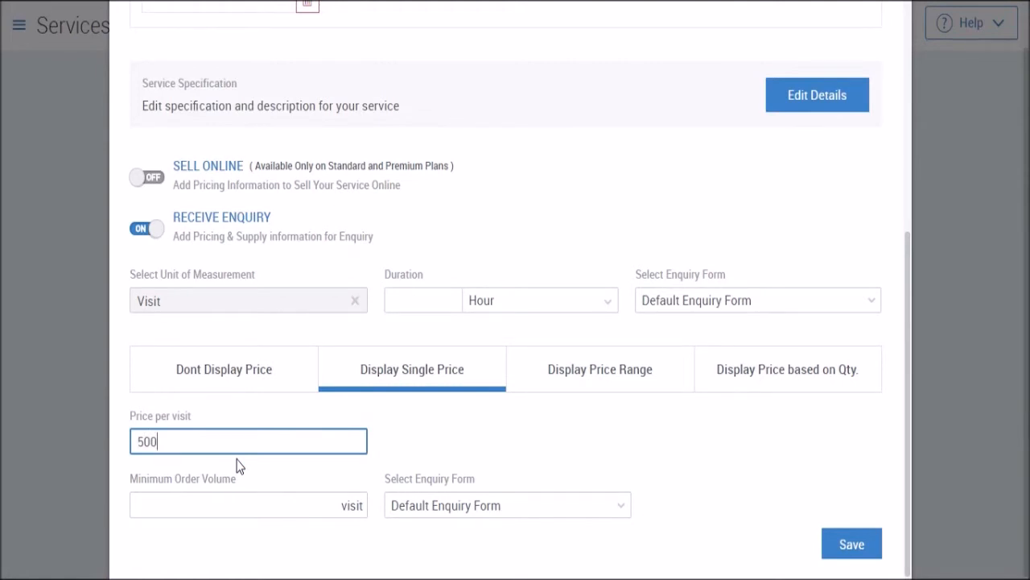
{"action": "left_click", "coordinate": [528, 512]}
{"action": "left_click", "coordinate": [566, 566]}
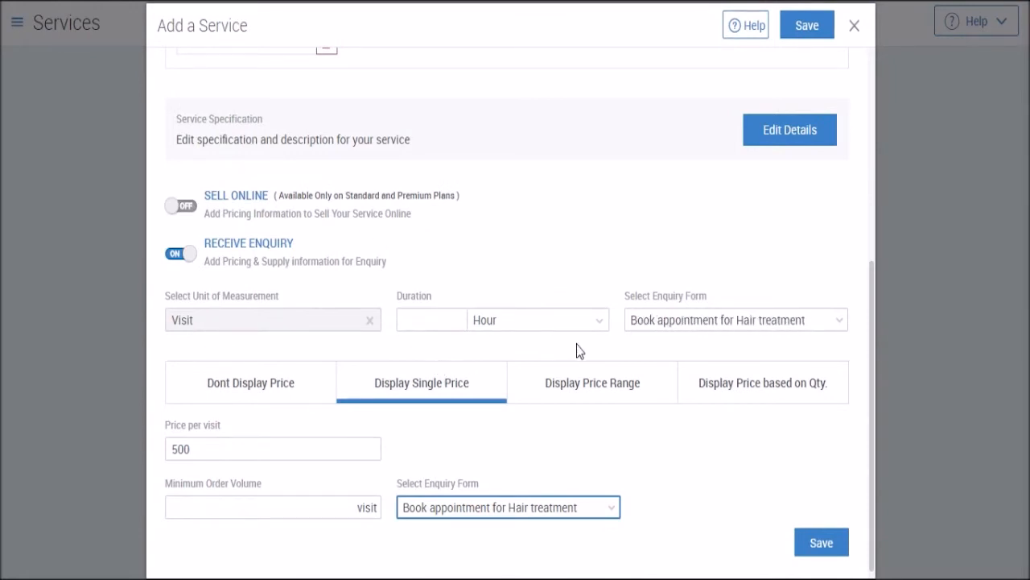
{"action": "scroll", "coordinate": [579, 350], "scroll_direction": "up", "scroll_amount": 5}
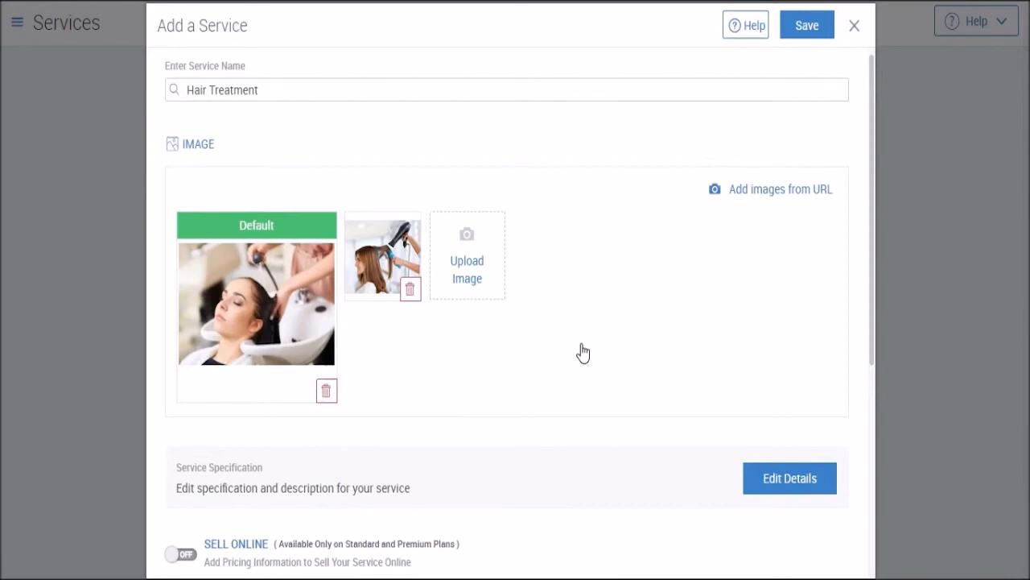
{"action": "left_click", "coordinate": [810, 32]}
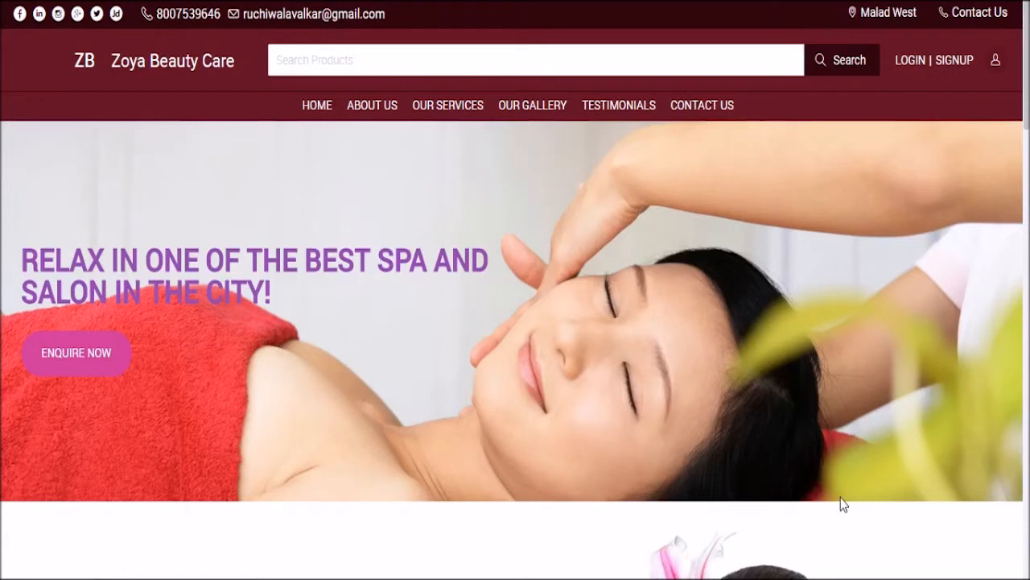
- Search the Zoya Beauty Care website for "hair" and open the Hair Treatment service page
{"action": "left_click", "coordinate": [416, 59]}
{"action": "type", "text": "hair"}
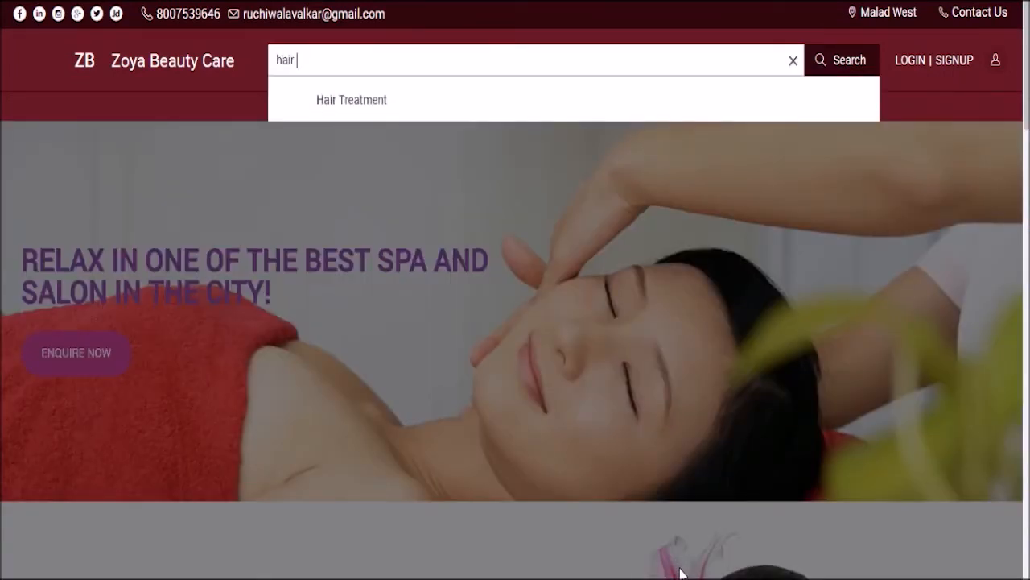
{"action": "left_click", "coordinate": [348, 97]}
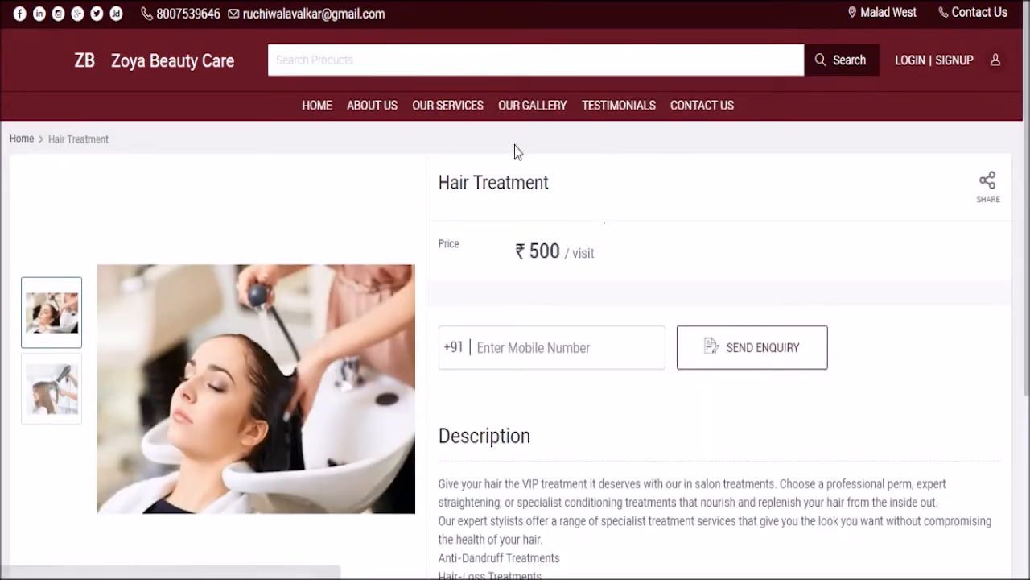
- Examine the second image and the full description on the Hair Treatment page
{"action": "left_click", "coordinate": [53, 396]}
{"action": "scroll", "coordinate": [531, 277], "scroll_direction": "down", "scroll_amount": 3}
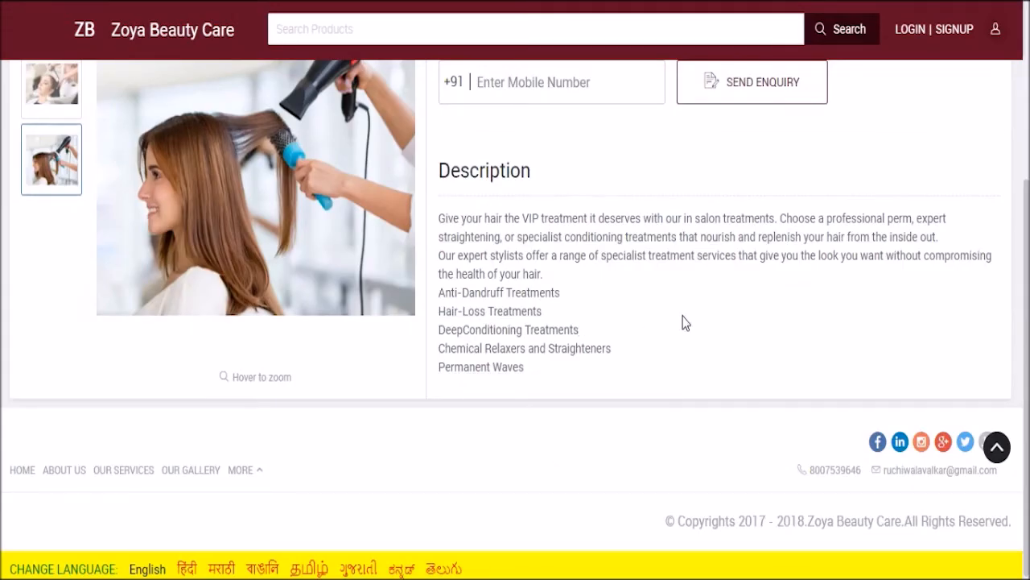
{"action": "scroll", "coordinate": [962, 271], "scroll_direction": "up", "scroll_amount": 3}
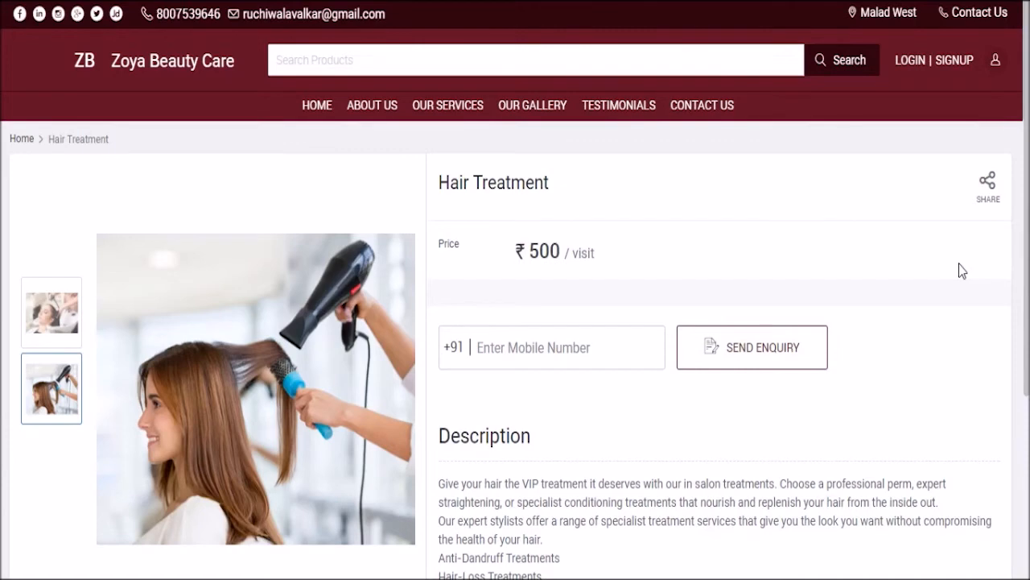